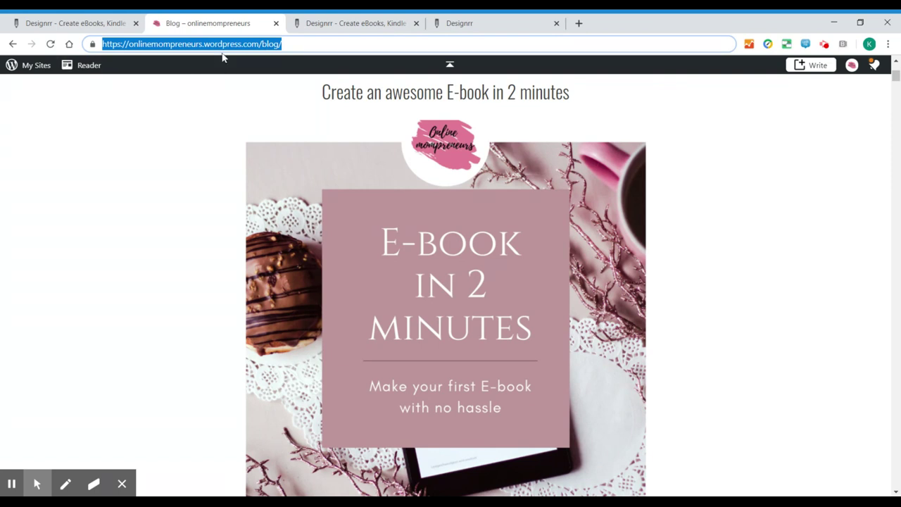
From the Designrr dashboard, create a new project importing the pasted onlinemompreneurs blog URL
click(364, 23)
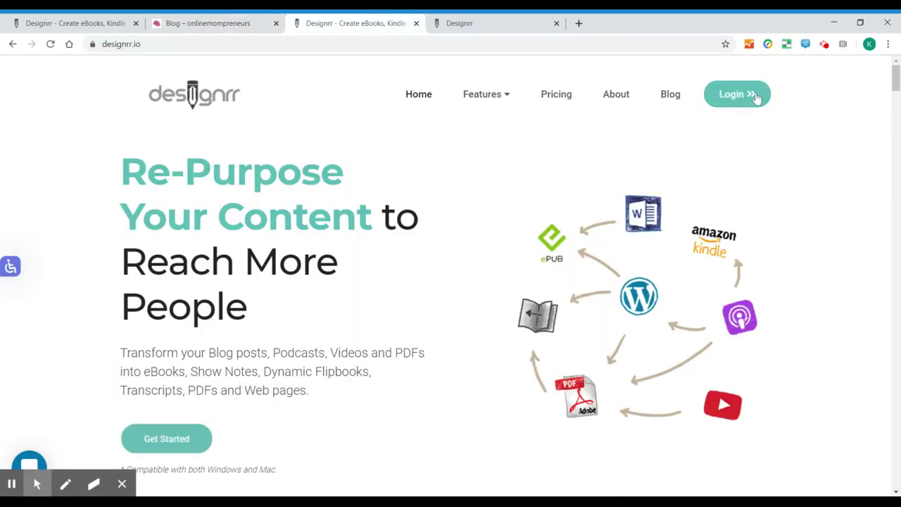
click(509, 26)
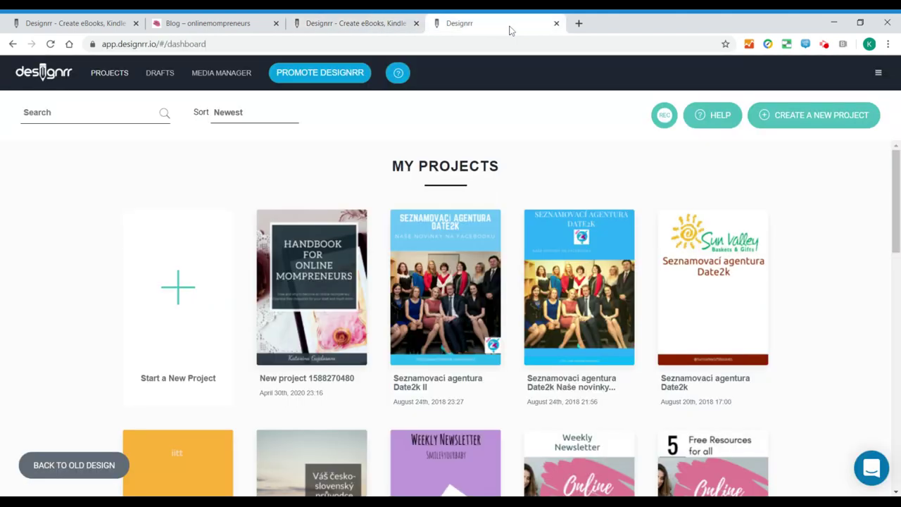
click(838, 120)
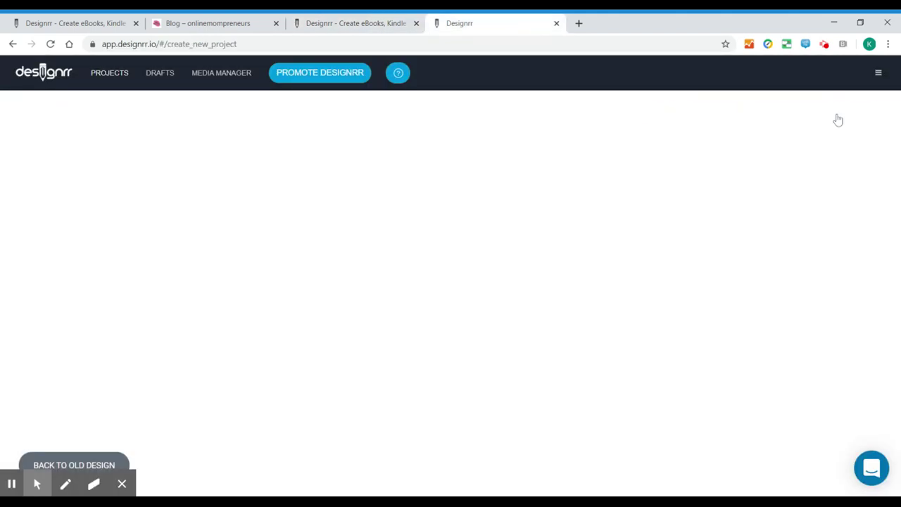
click(180, 340)
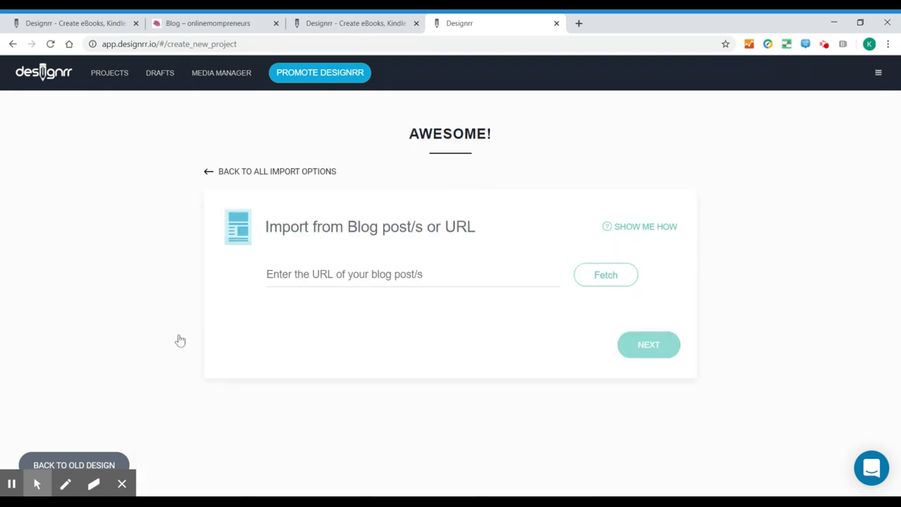
text(https://onlinemompreneurs.wordpress.com/blog/)
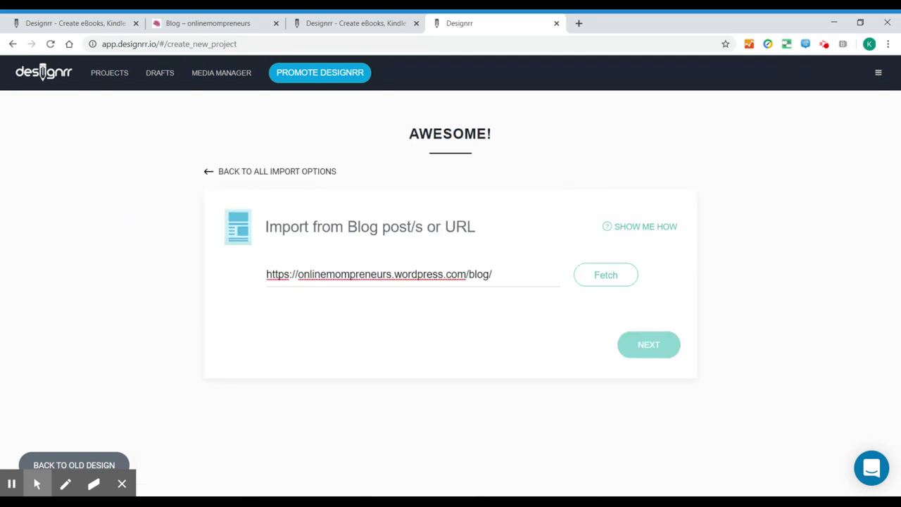
click(604, 275)
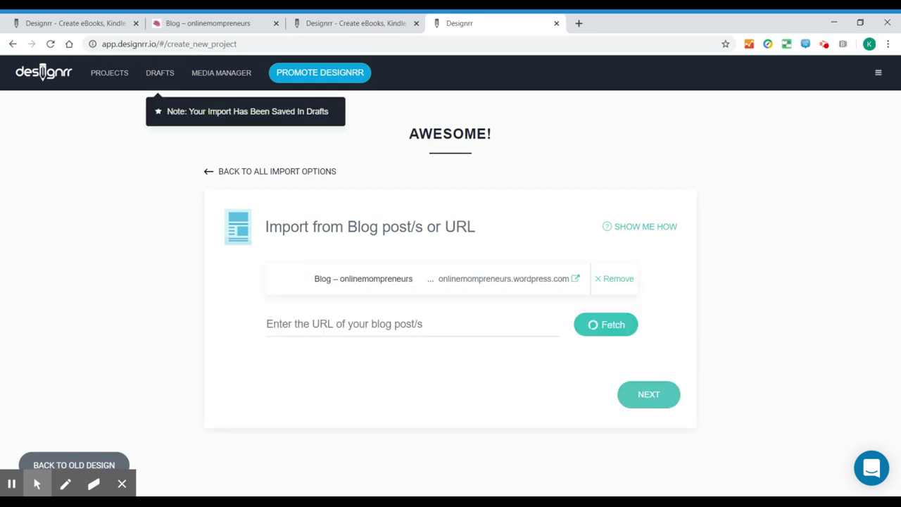
click(650, 395)
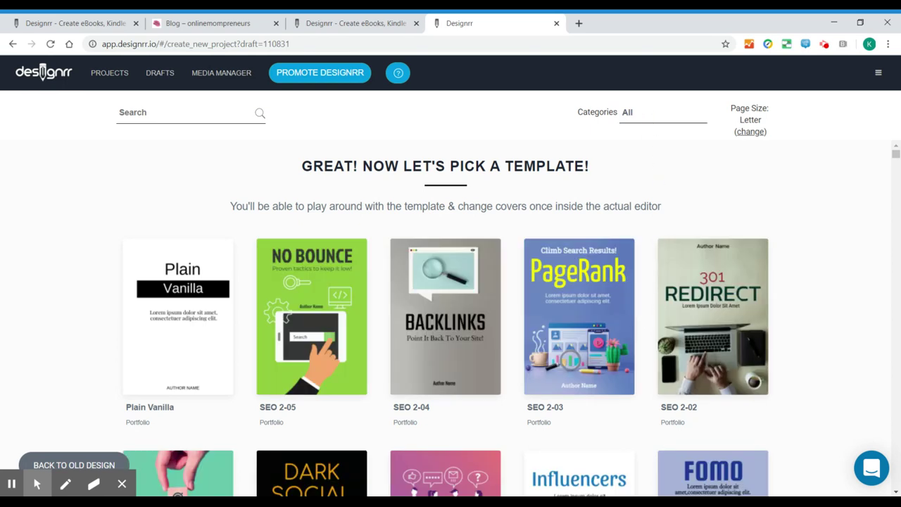
Filter templates to Two Column and use Spa & Beauty - 2 Column - Pink
click(646, 111)
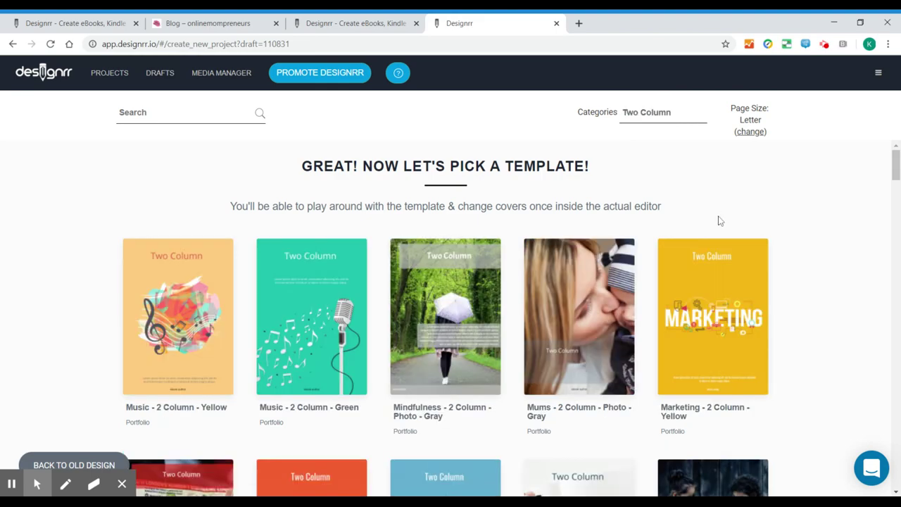
scroll(718, 221, down, 20)
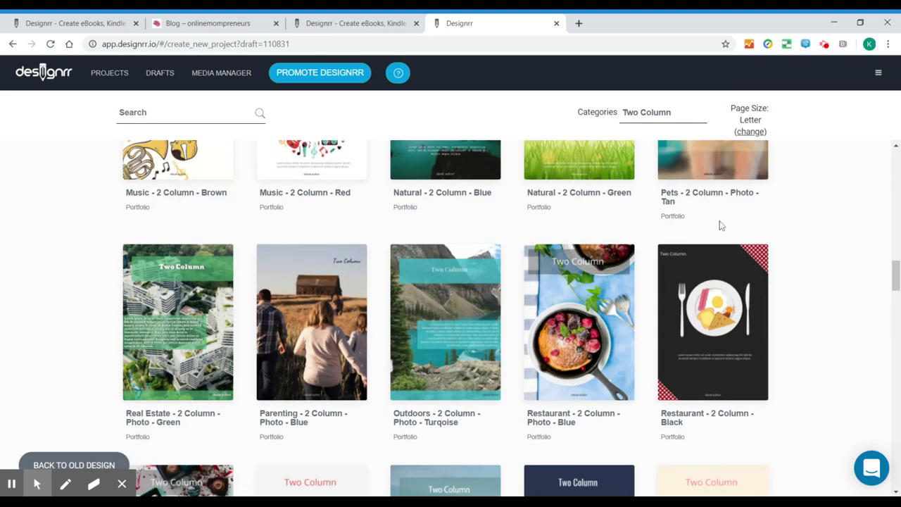
scroll(719, 225, down, 5)
mouse_move(714, 233)
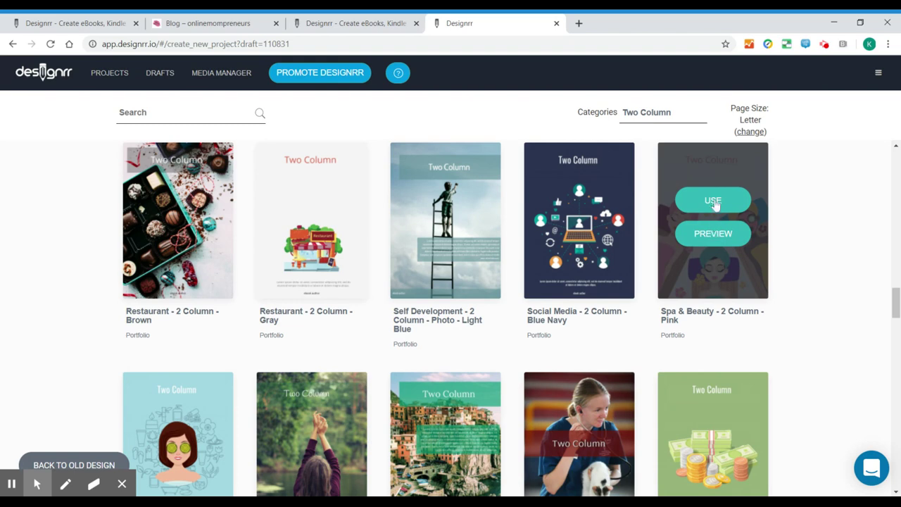
click(721, 202)
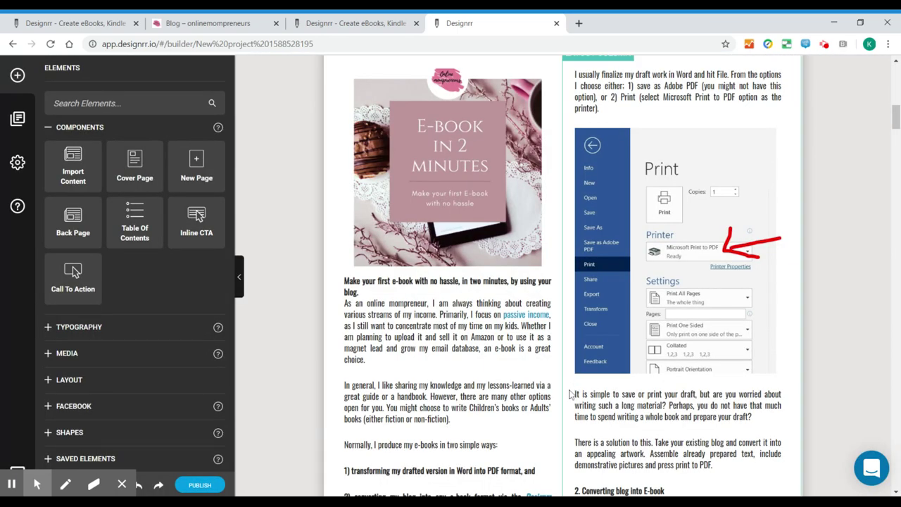
Delete the 'Blog – onlinemompreneurs' title from the cover page
scroll(570, 394, up, 10)
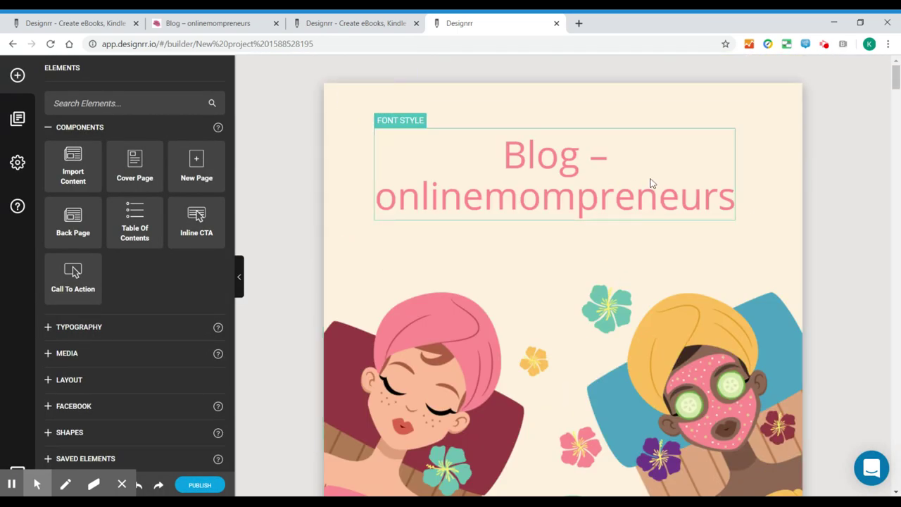
click(653, 177)
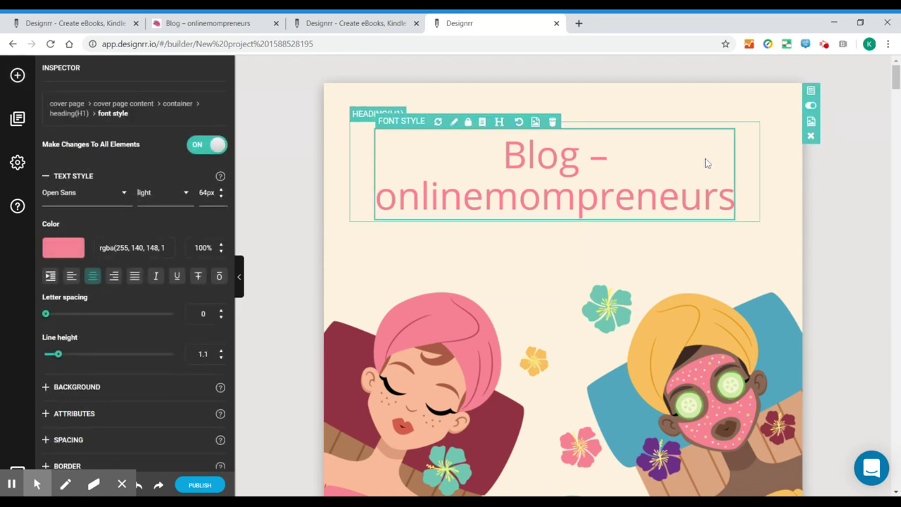
key(Delete)
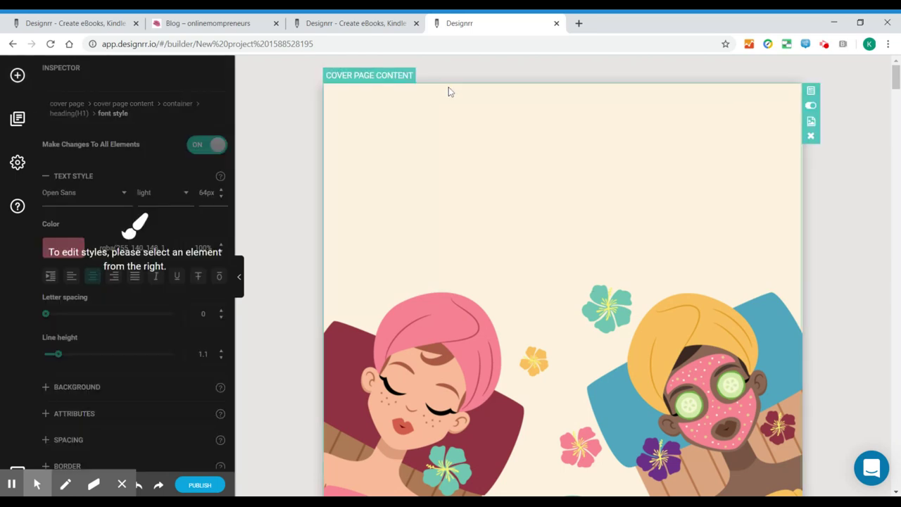
Replace the cover image with 'Handbook for Online Mompreneurs' from the Media Manager
click(449, 90)
click(463, 78)
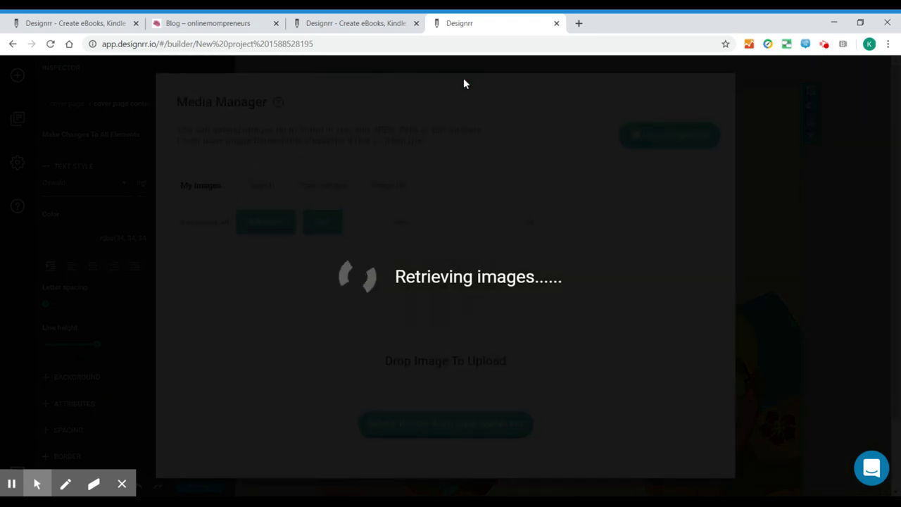
scroll(421, 328, down, 5)
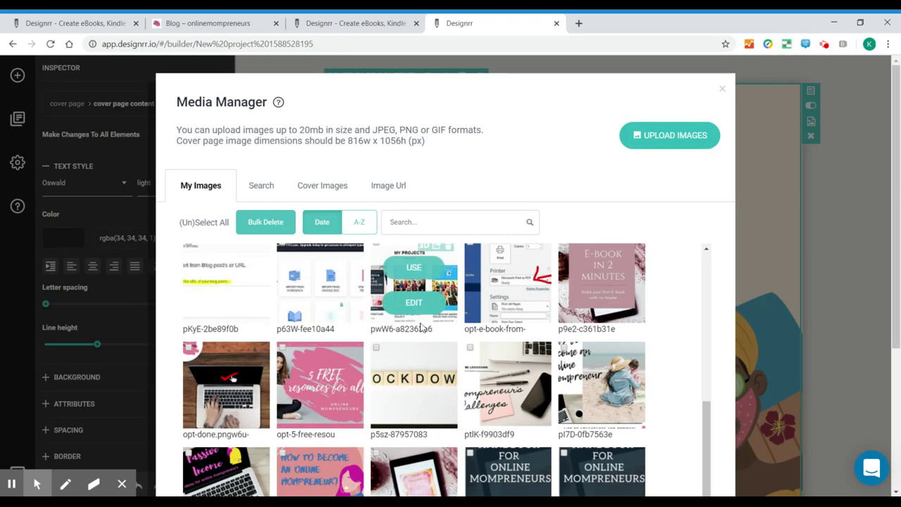
click(507, 478)
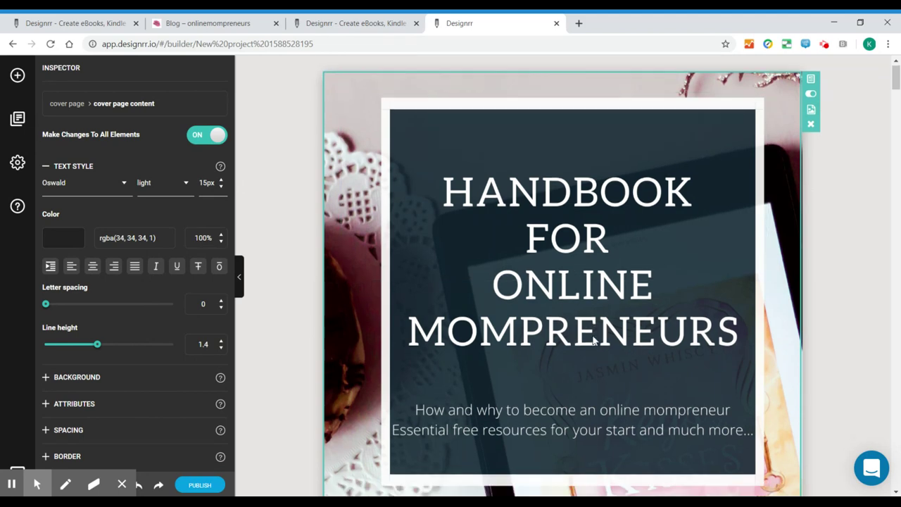
scroll(593, 341, down, 5)
Replace the footer's author placeholder with 'Katarina'
click(589, 326)
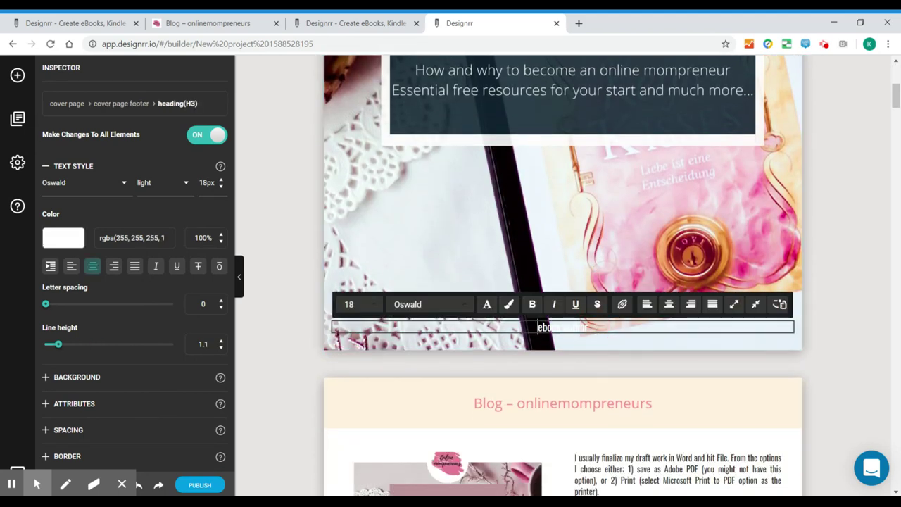
drag(588, 326, 525, 327)
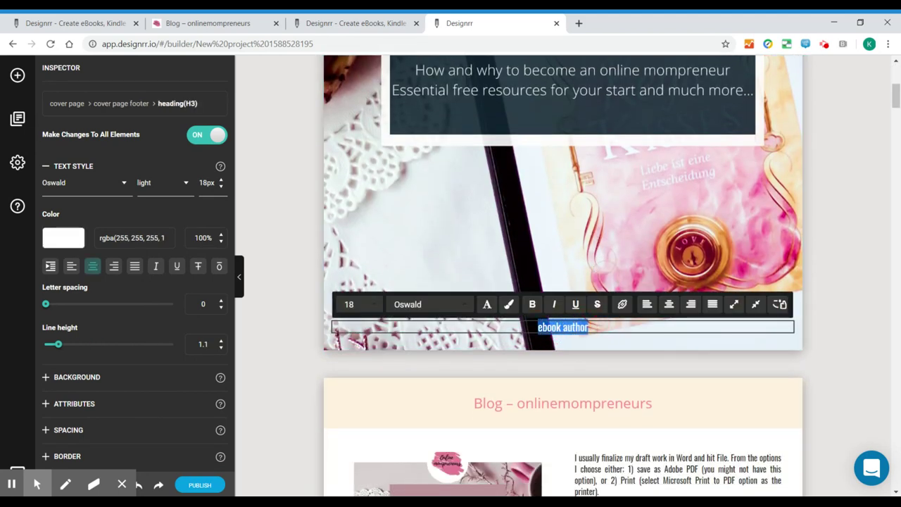
key(BackSpace)
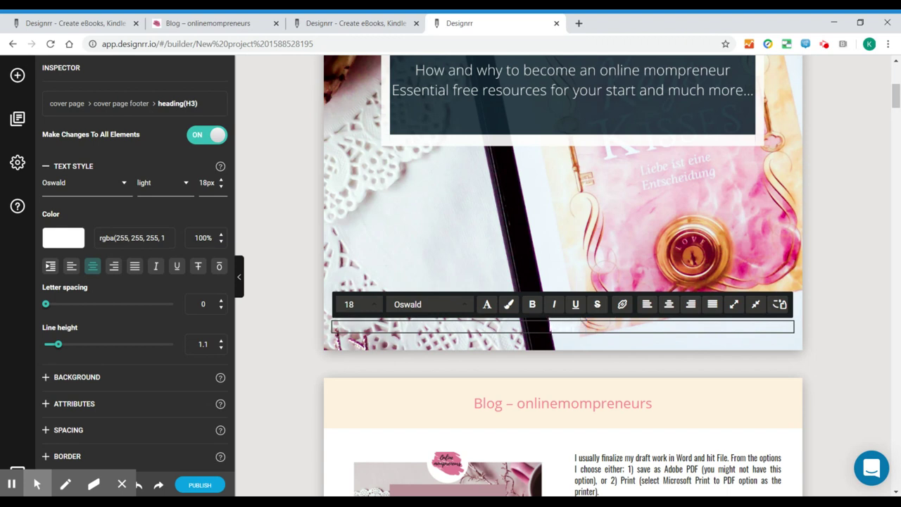
text(Katarina Gajdosova)
Set the author name in Dancing Script at a larger font size
drag(600, 326, 496, 329)
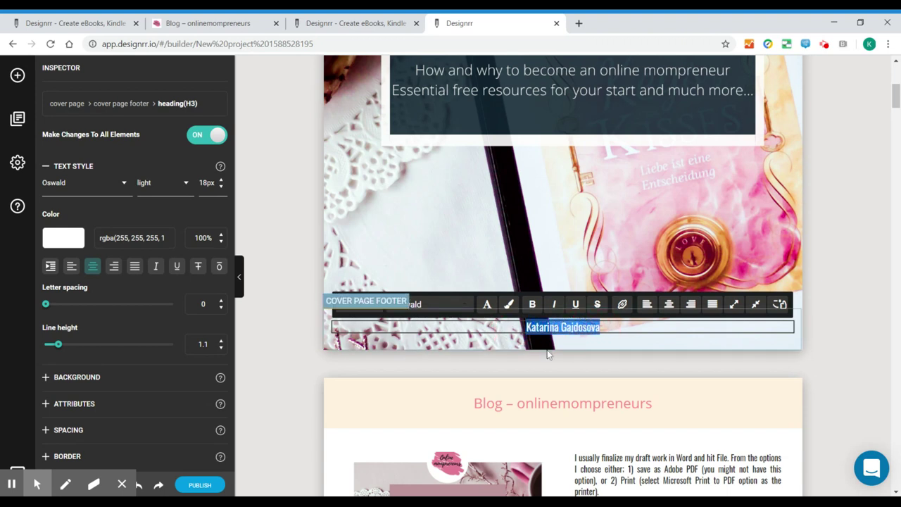
click(422, 306)
click(425, 416)
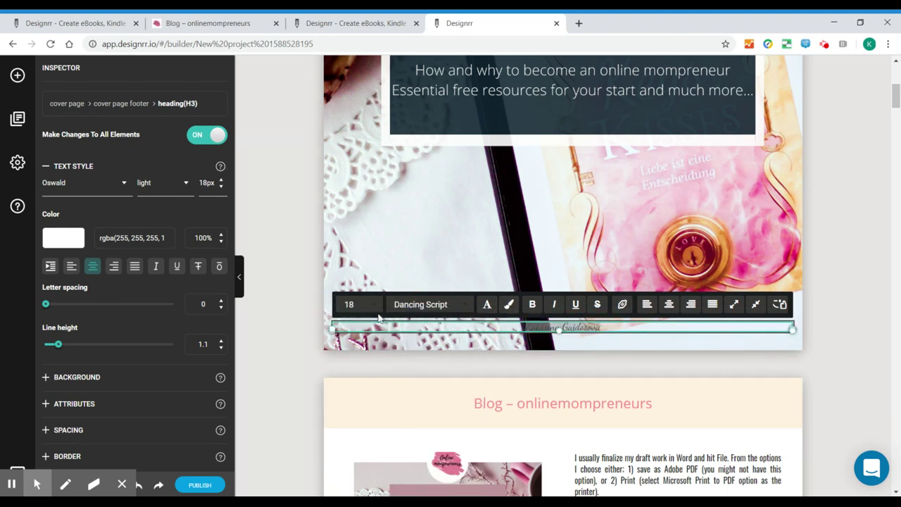
click(375, 310)
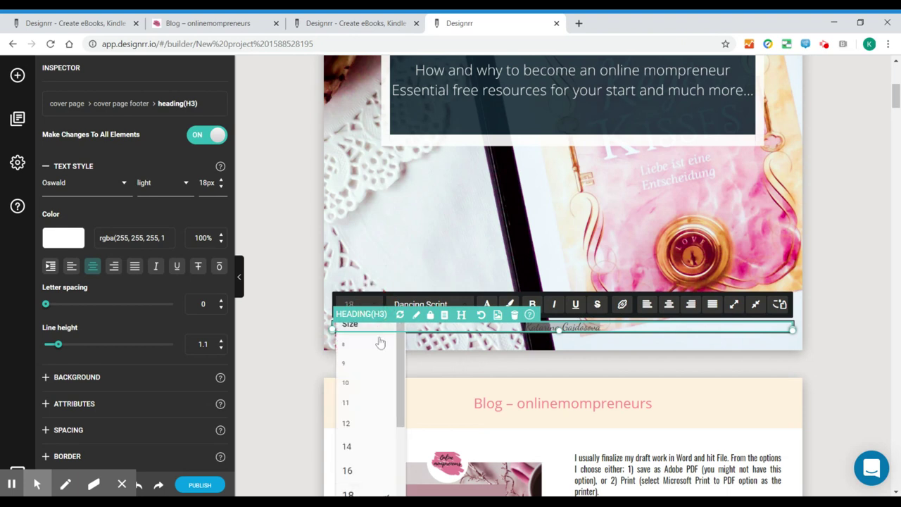
drag(403, 413, 406, 465)
scroll(394, 450, down, 2)
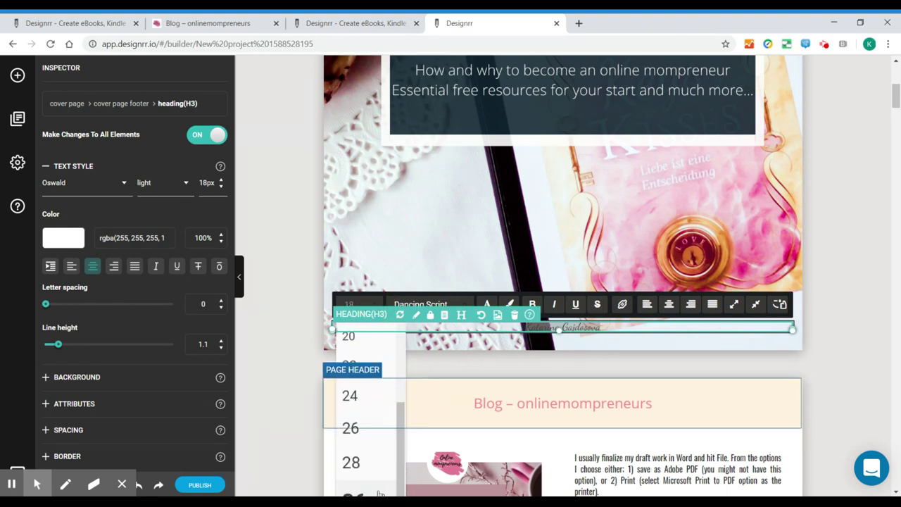
click(355, 471)
click(511, 259)
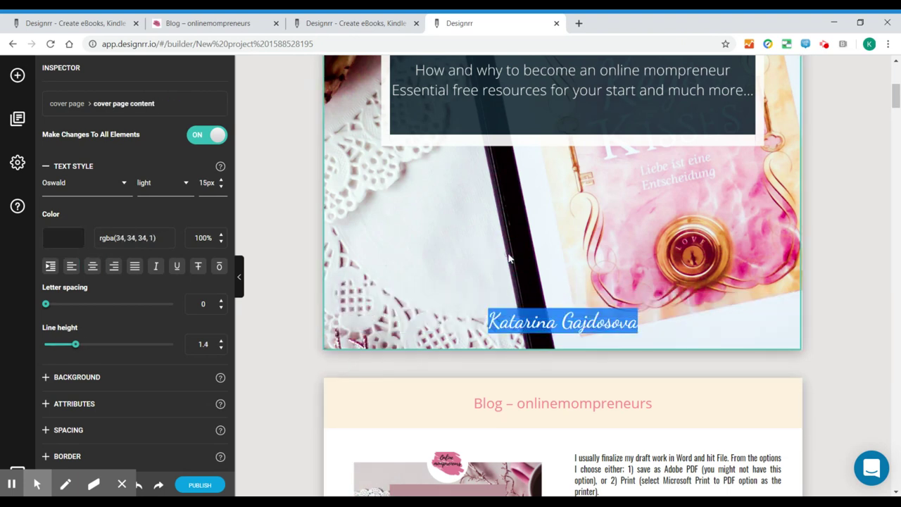
click(475, 340)
click(828, 357)
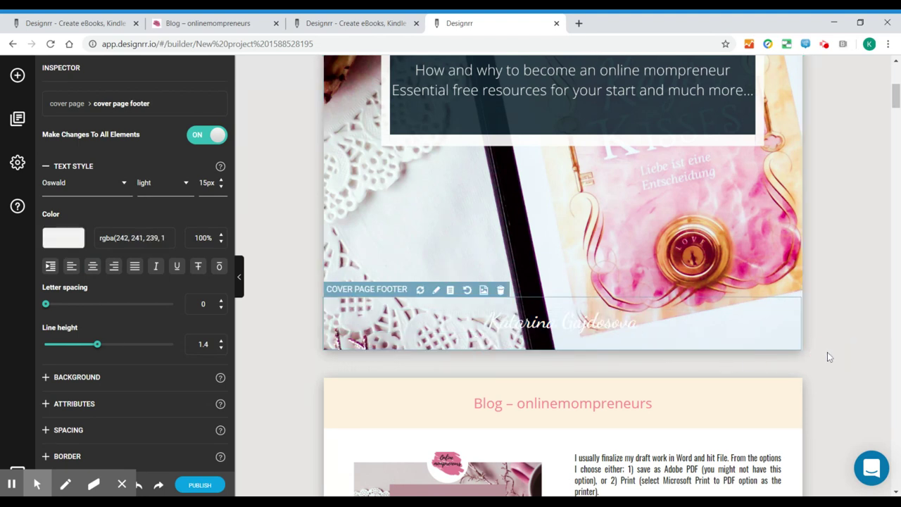
Fill the cover footer with semi-transparent dark teal, rgba(2, 23, 23, 0.756)
click(432, 301)
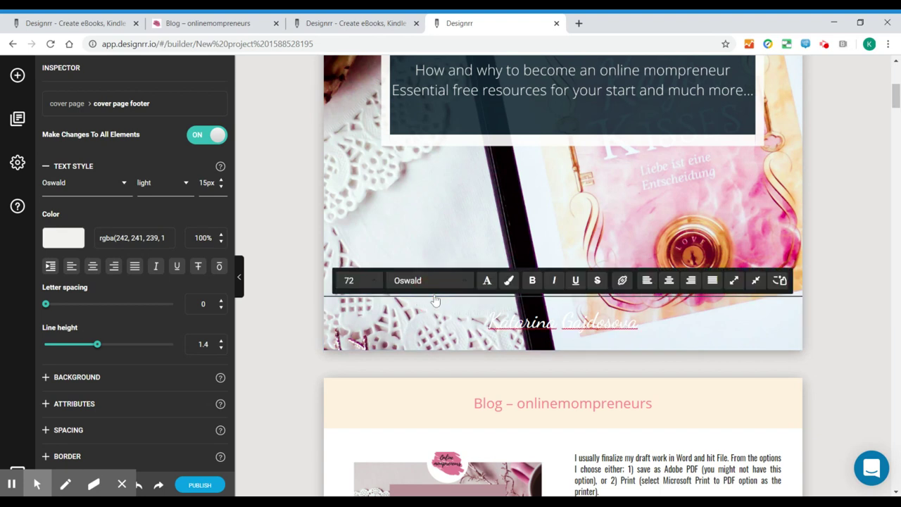
click(508, 281)
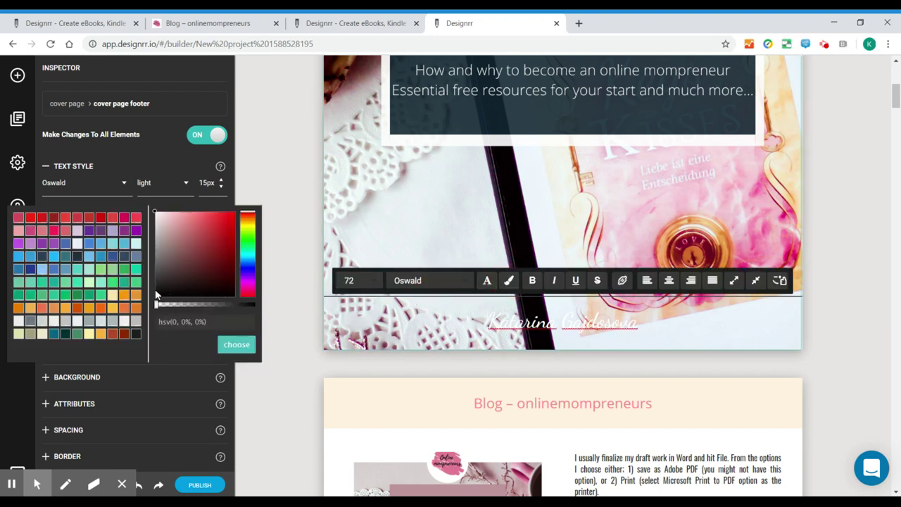
click(65, 334)
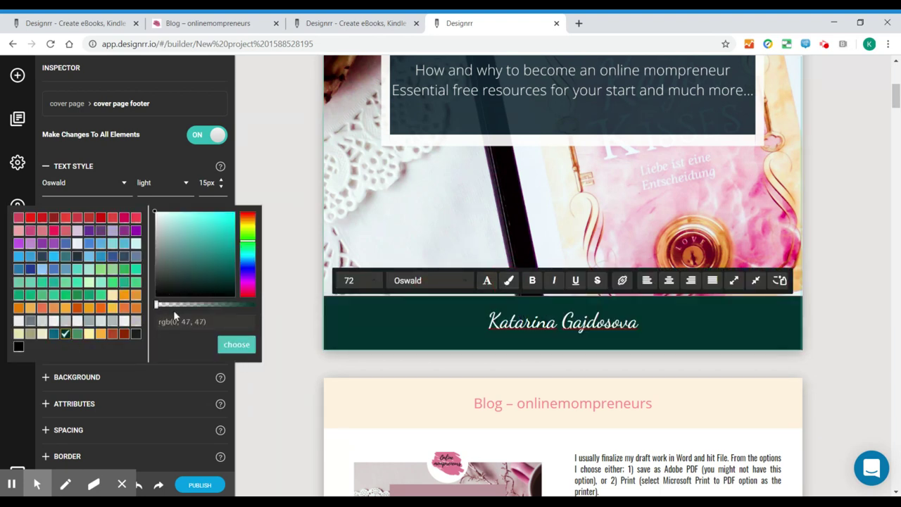
click(219, 280)
mouse_move(257, 308)
mouse_down()
mouse_move(224, 307)
mouse_move(232, 307)
mouse_move(228, 290)
mouse_up()
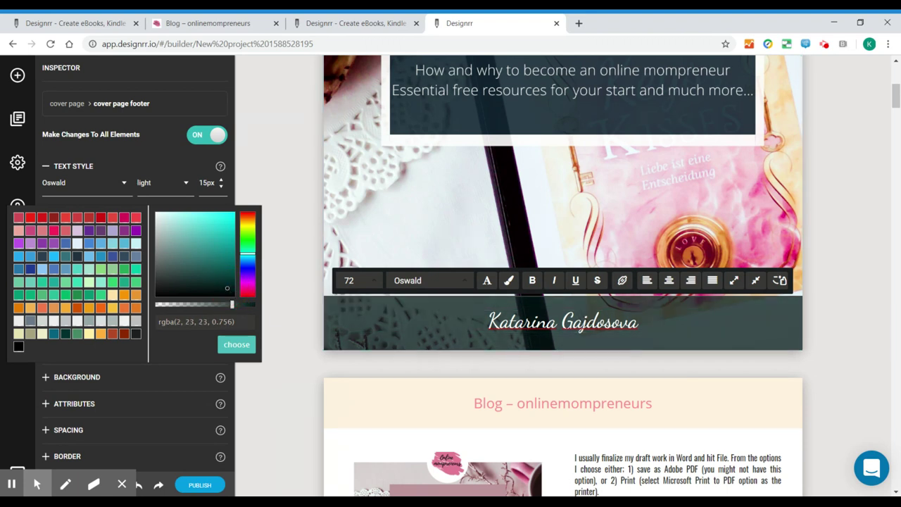
click(839, 341)
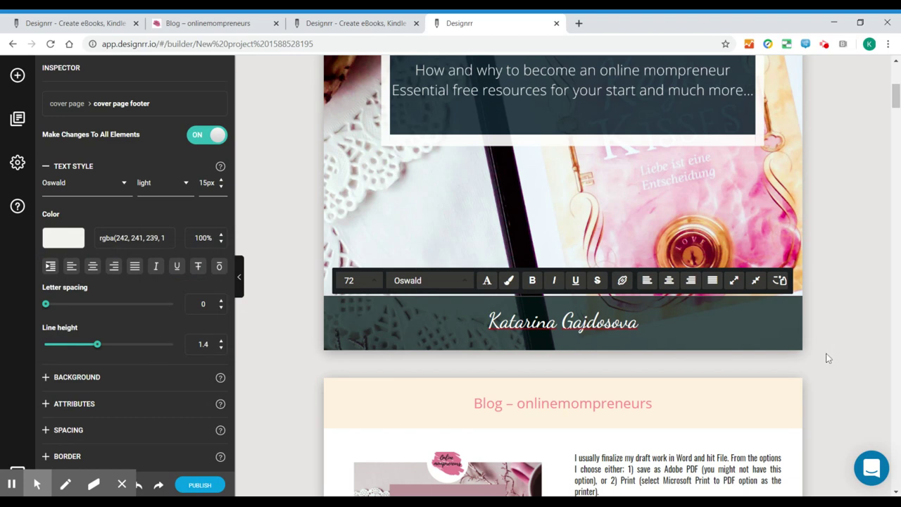
scroll(612, 360, down, 2)
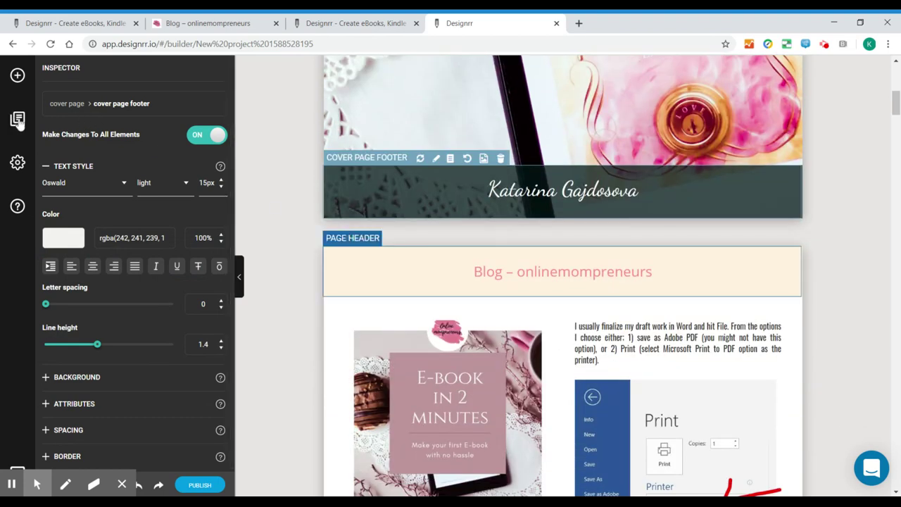
Open the Elements panel listing Cover Page, New Page and Call To Action
click(17, 79)
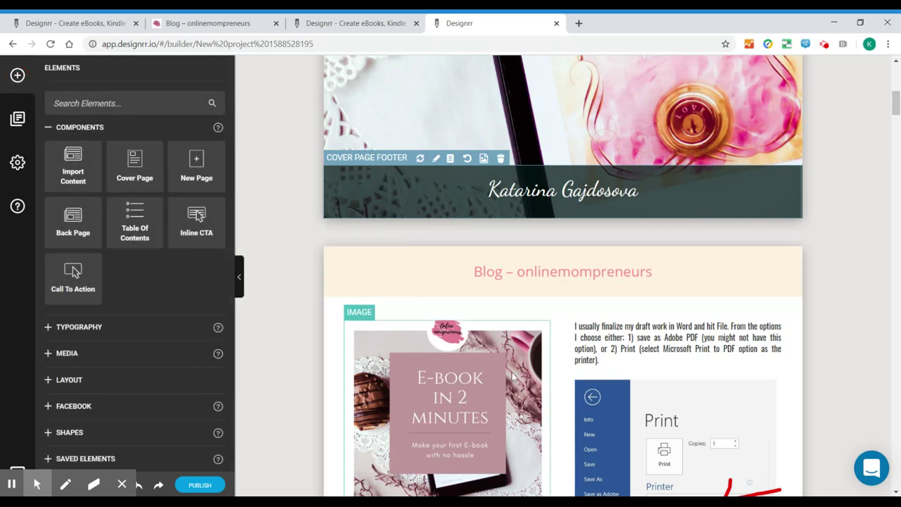
Change the H1 page header to 'Handbook for Online Mompreneurs' and apply it to all headers
click(521, 275)
drag(652, 272, 474, 275)
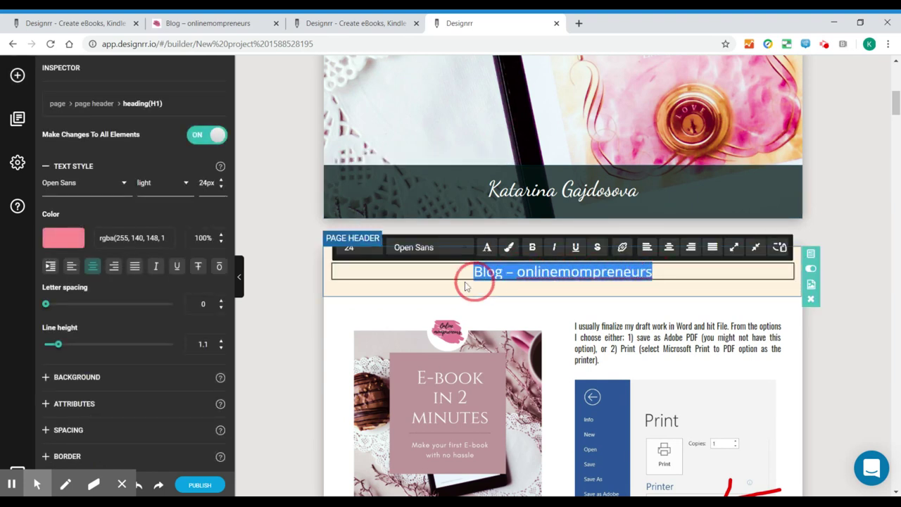
text(Ha)
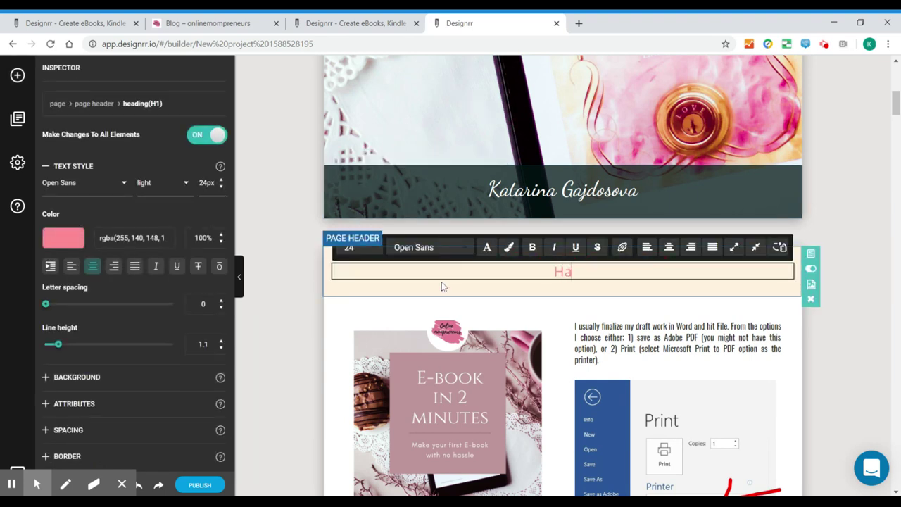
text(ndbook for On)
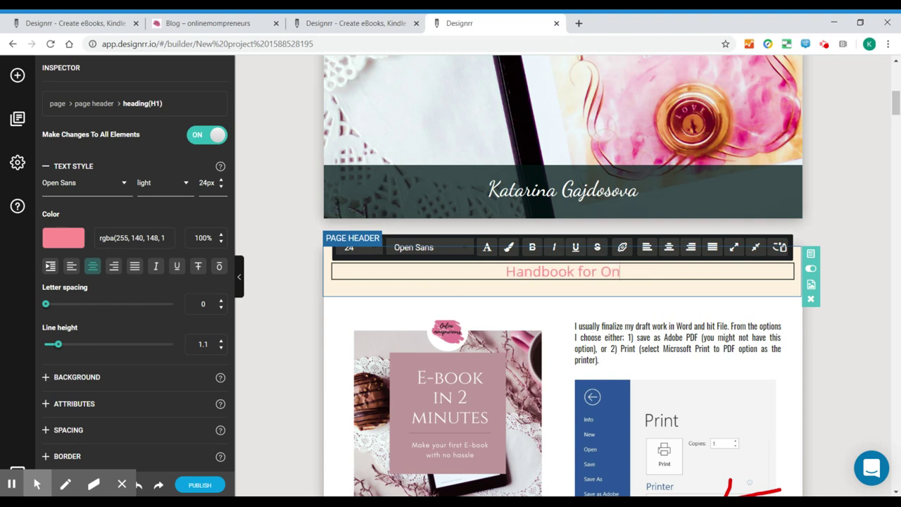
text(line Mompreneurs)
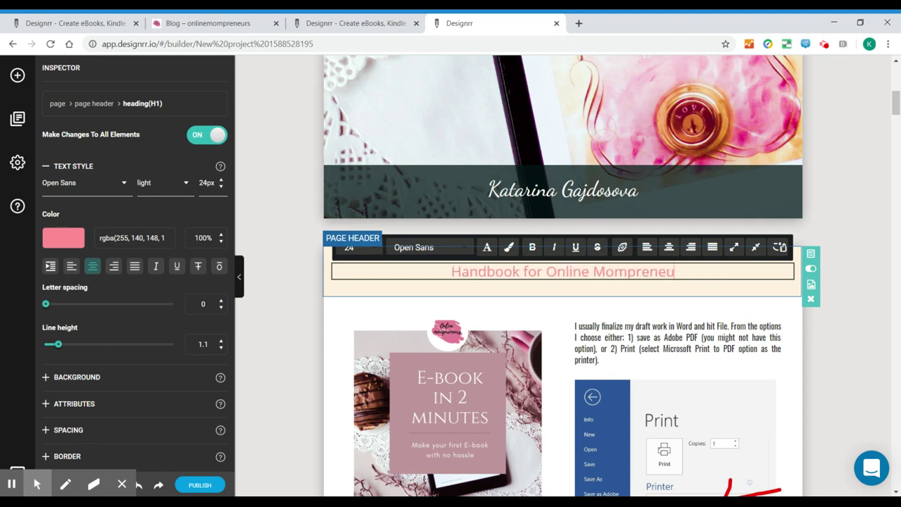
click(447, 298)
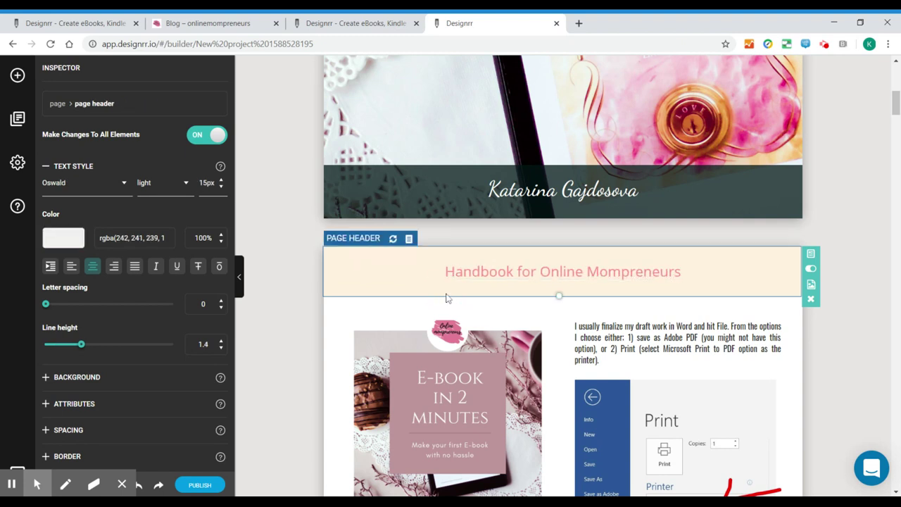
click(475, 272)
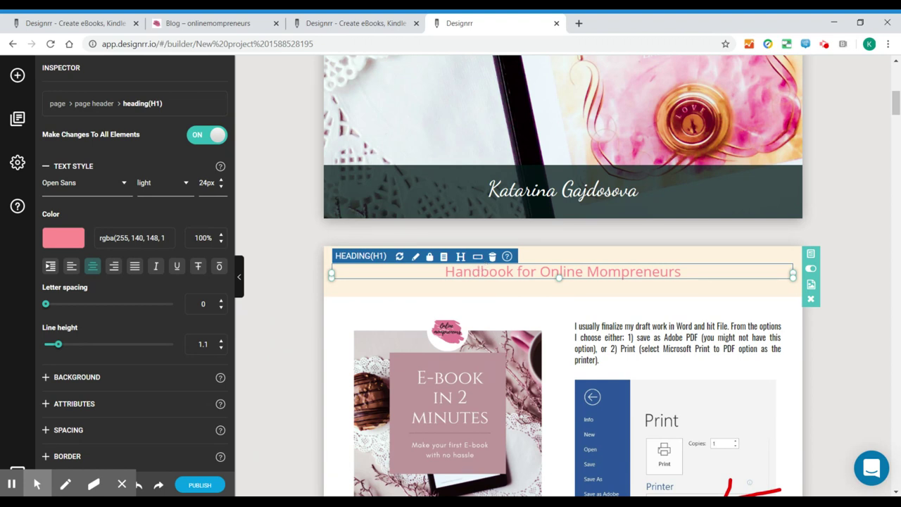
click(477, 256)
Confirm updating every page header, then open the Publish dialog with PDF selected
click(458, 259)
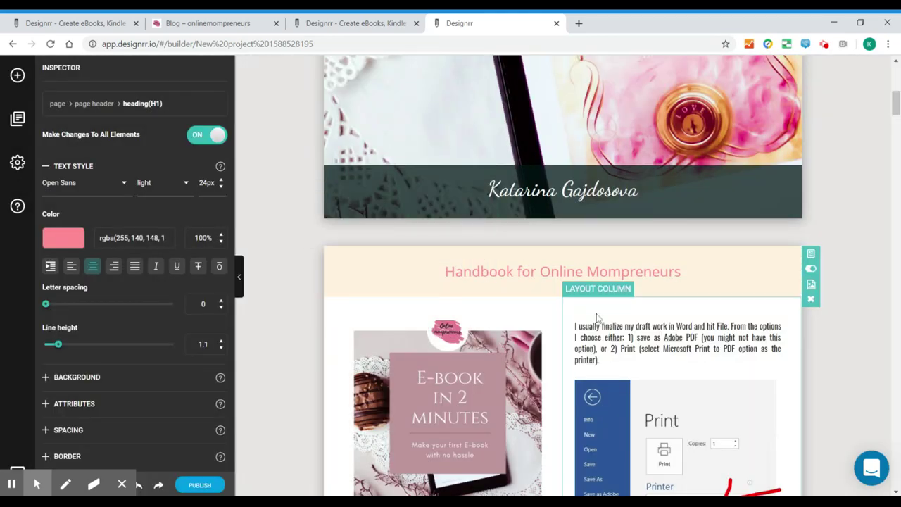
scroll(595, 318, down, 15)
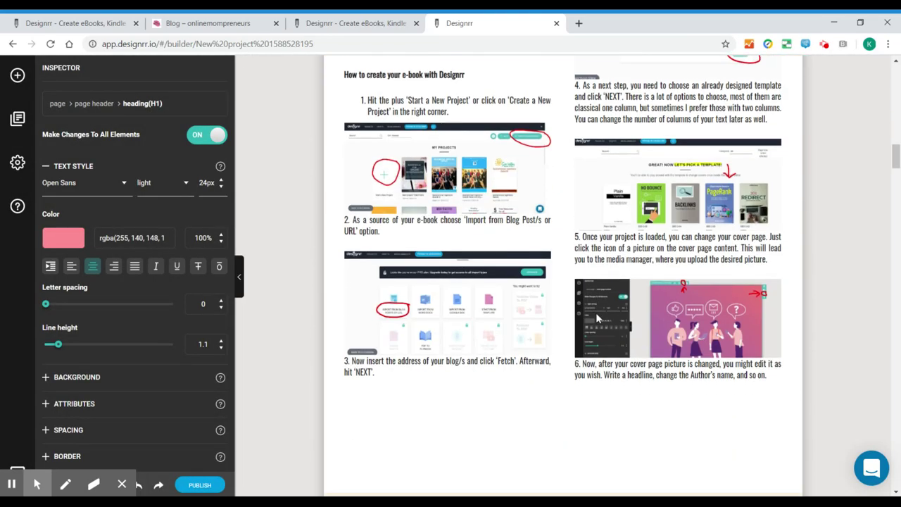
scroll(595, 318, down, 6)
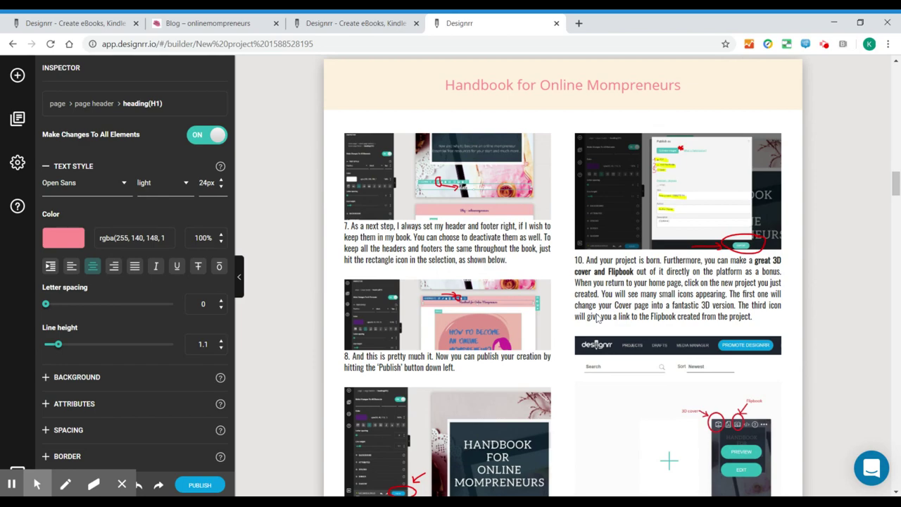
scroll(596, 318, down, 8)
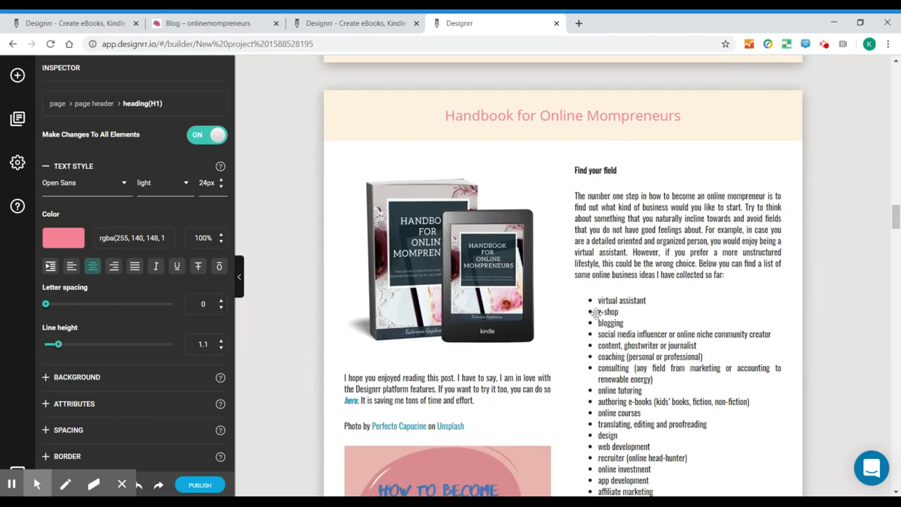
scroll(595, 312, down, 4)
scroll(596, 317, down, 12)
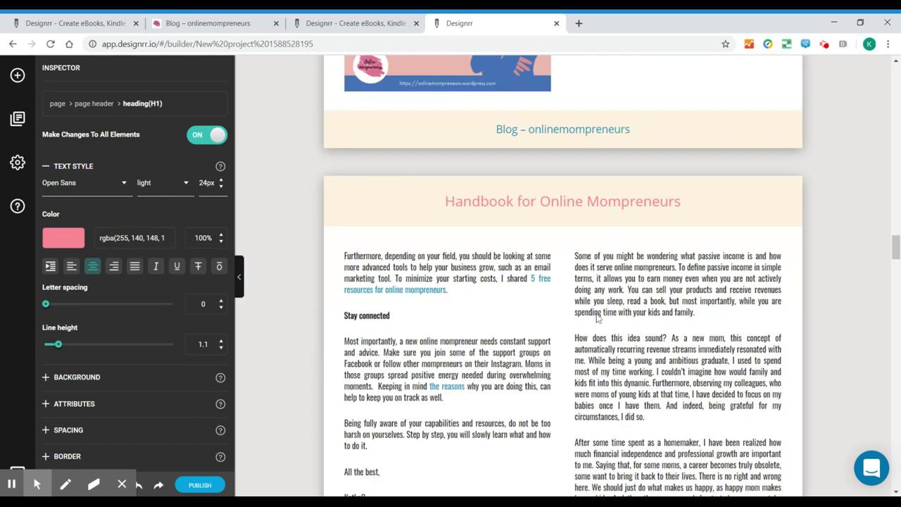
scroll(596, 313, down, 15)
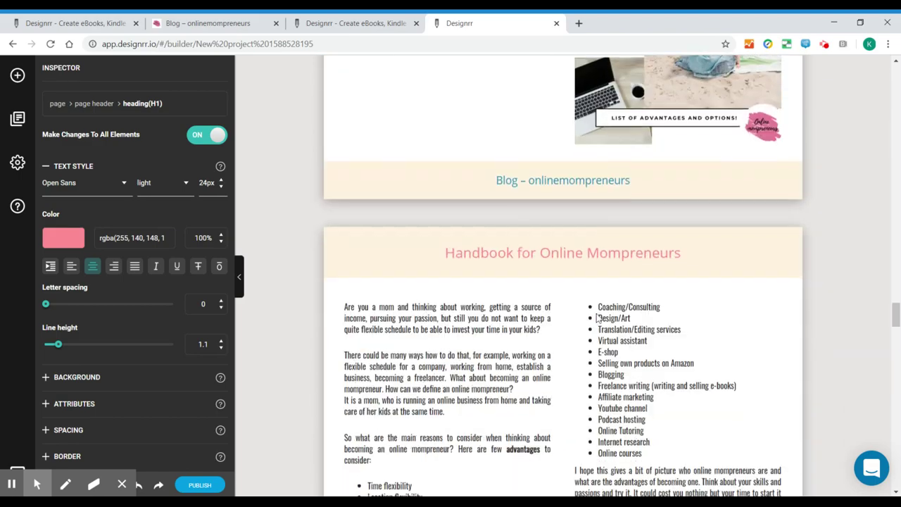
scroll(596, 313, down, 15)
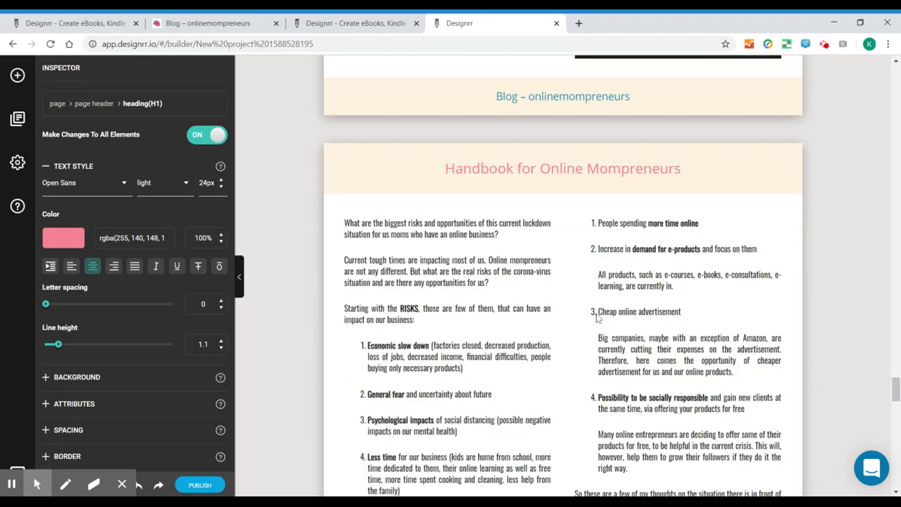
scroll(421, 378, down, 10)
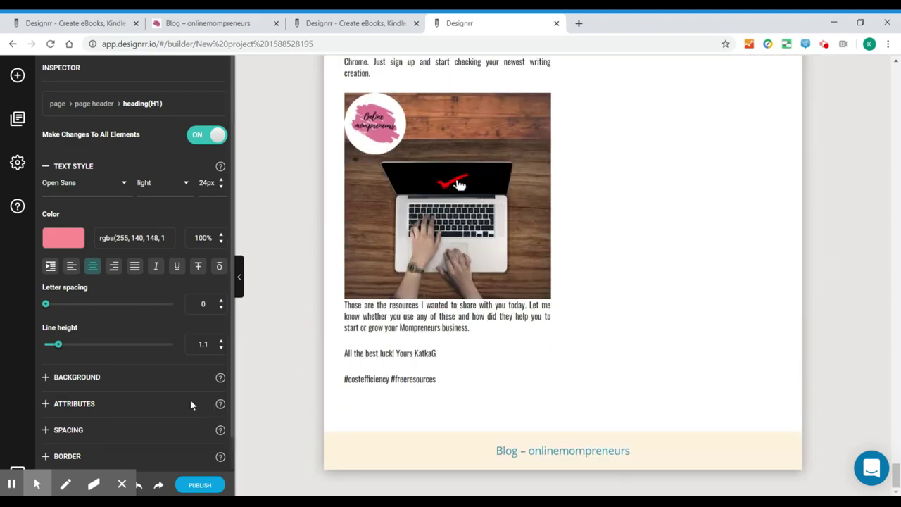
scroll(190, 399, down, 1)
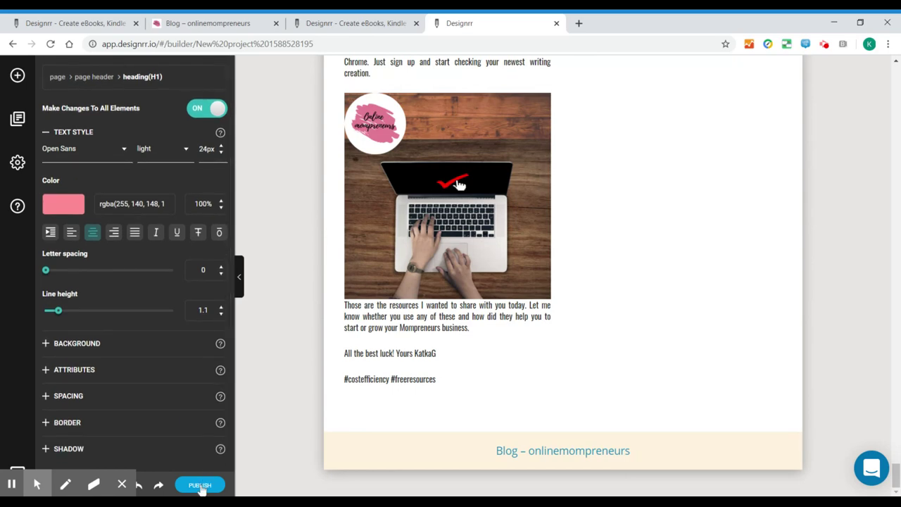
click(200, 485)
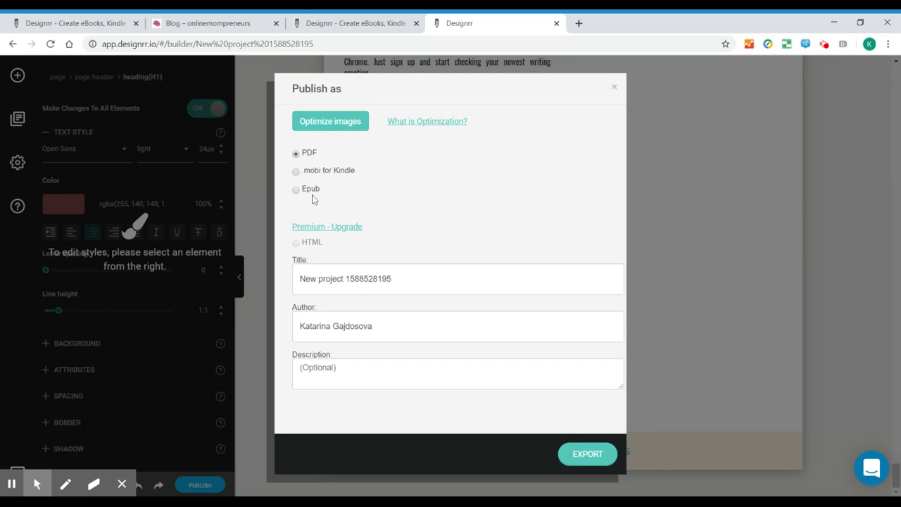
Retitle the ebook 'test1', export it as PDF, and open the file in a new tab
drag(428, 278, 296, 278)
text(test1)
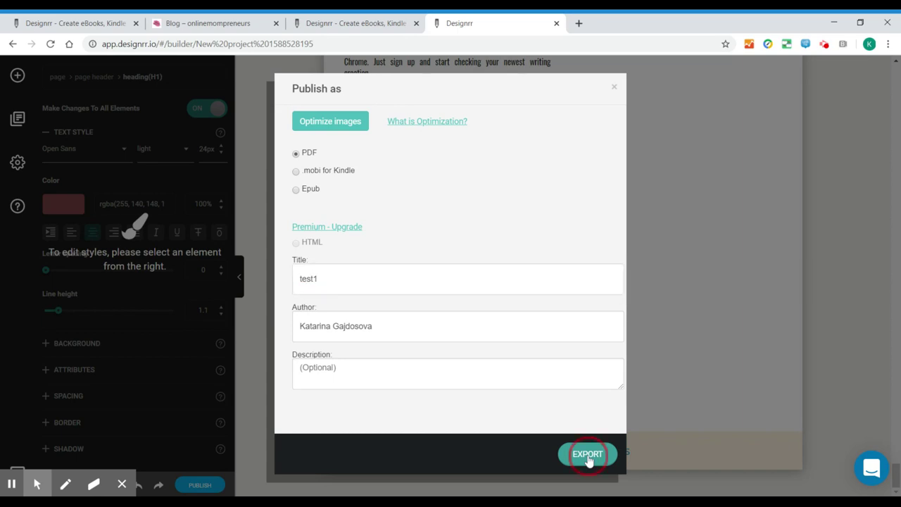
click(588, 456)
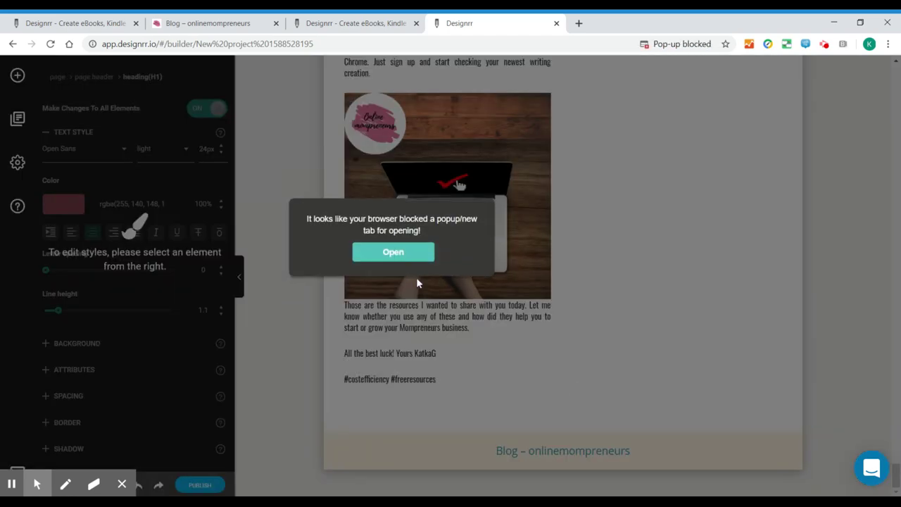
click(393, 256)
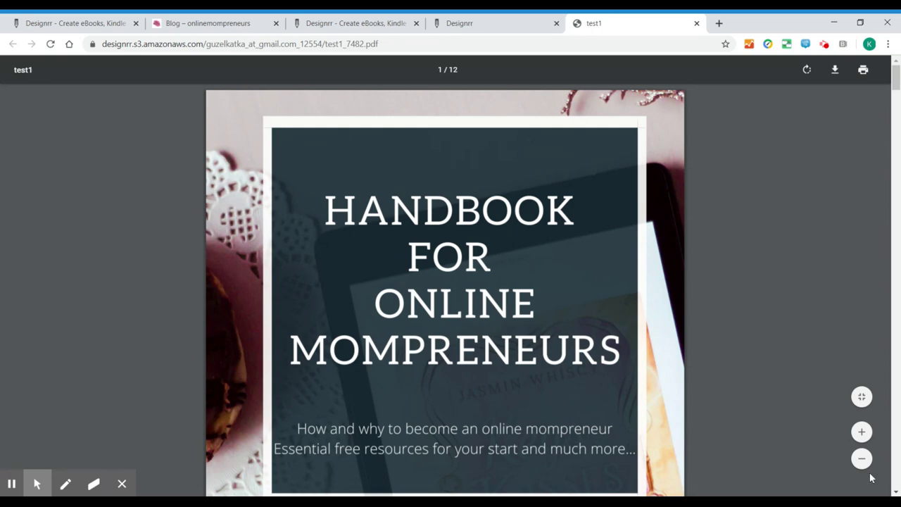
Zoom out three steps, scroll through the 12-page test1 PDF, then return to Designrr
click(861, 459)
click(862, 459)
click(861, 459)
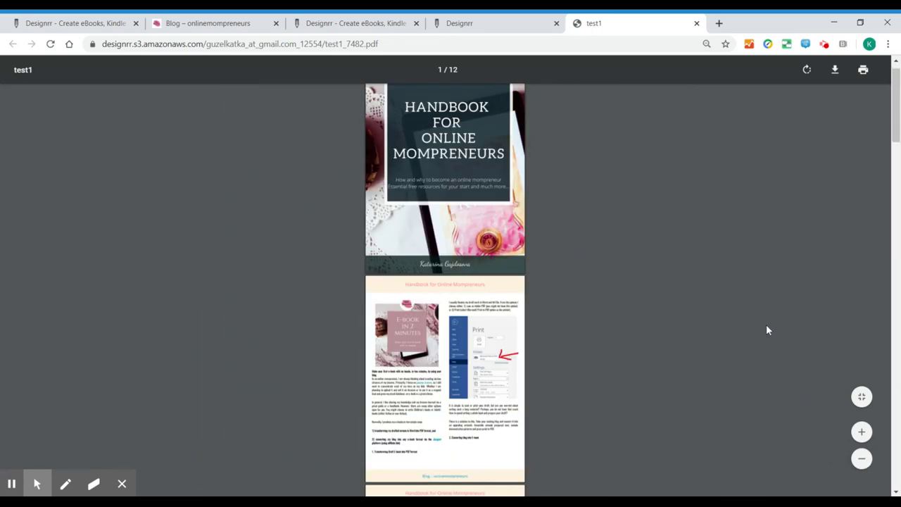
scroll(726, 292, down, 15)
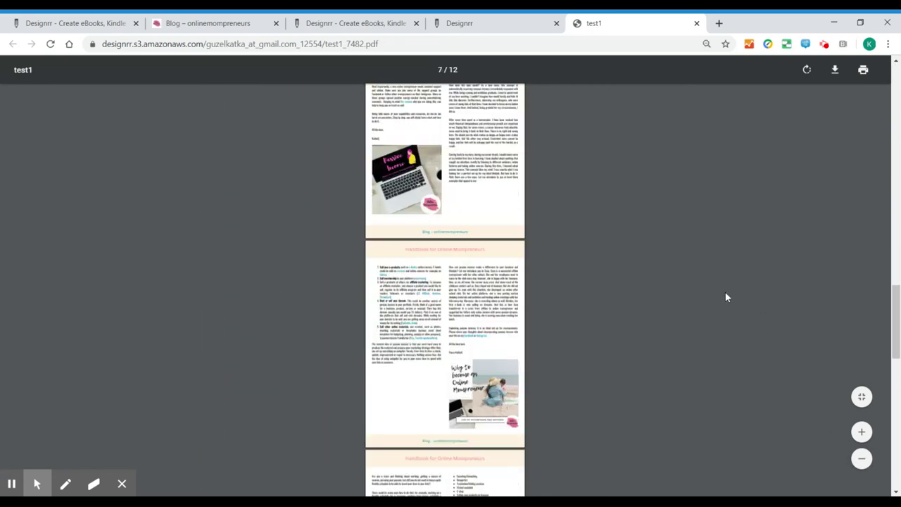
scroll(726, 297, down, 8)
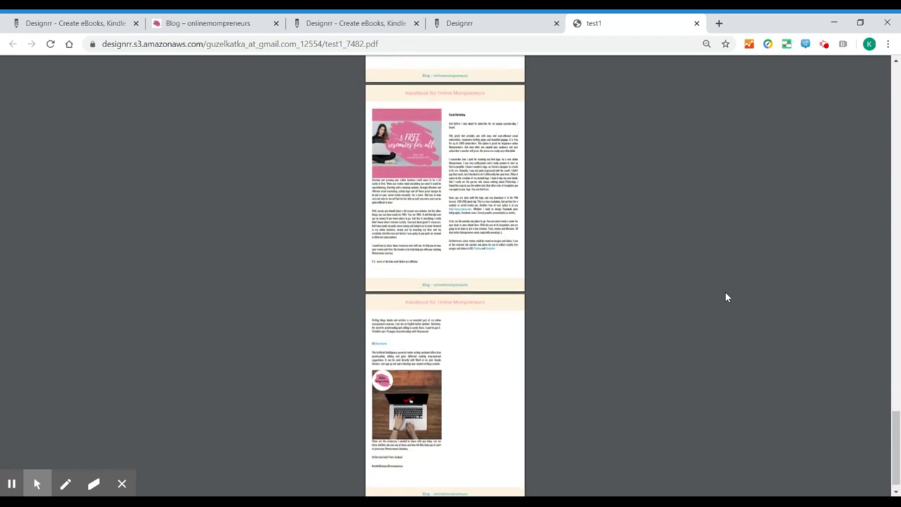
scroll(726, 297, up, 20)
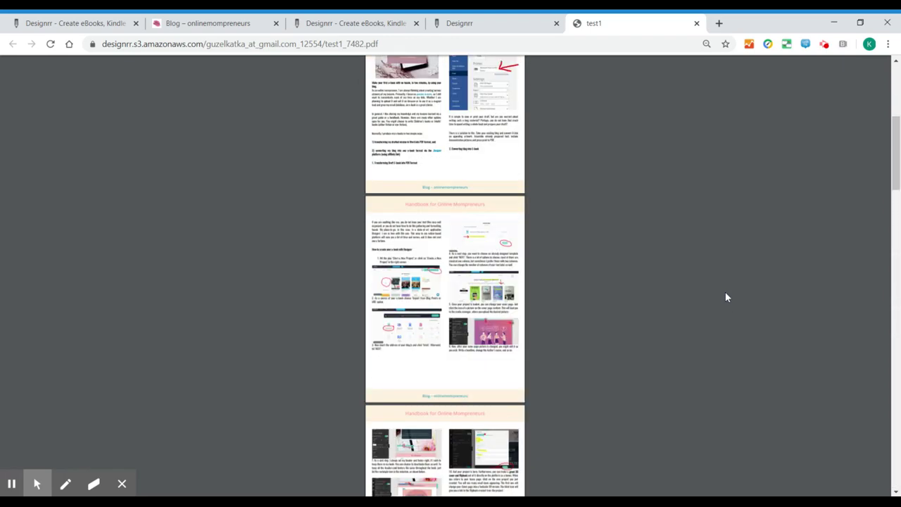
scroll(726, 297, up, 5)
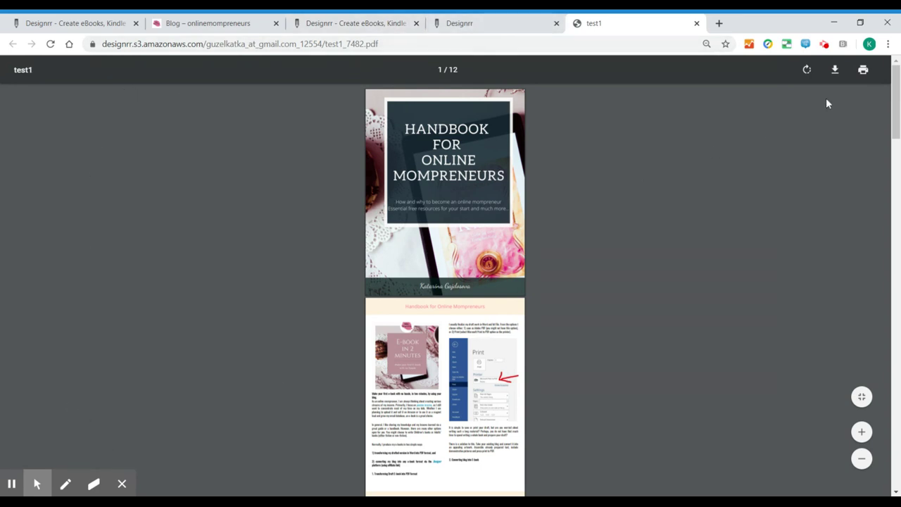
click(448, 29)
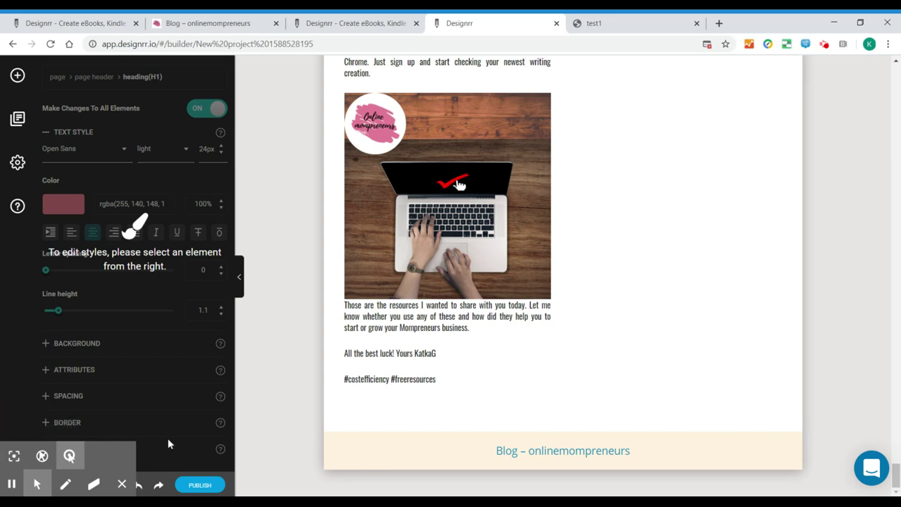
Exit the ebook builder and confirm leaving, returning to the projects dashboard
click(404, 243)
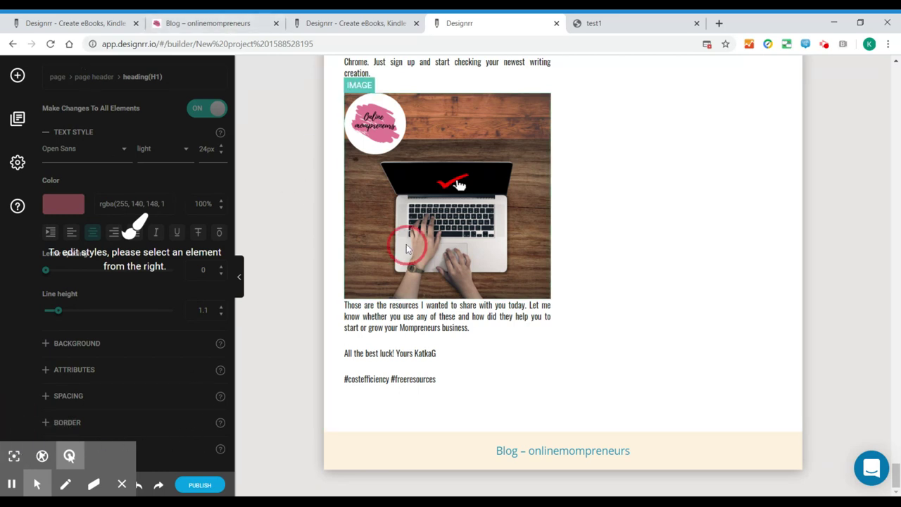
click(21, 468)
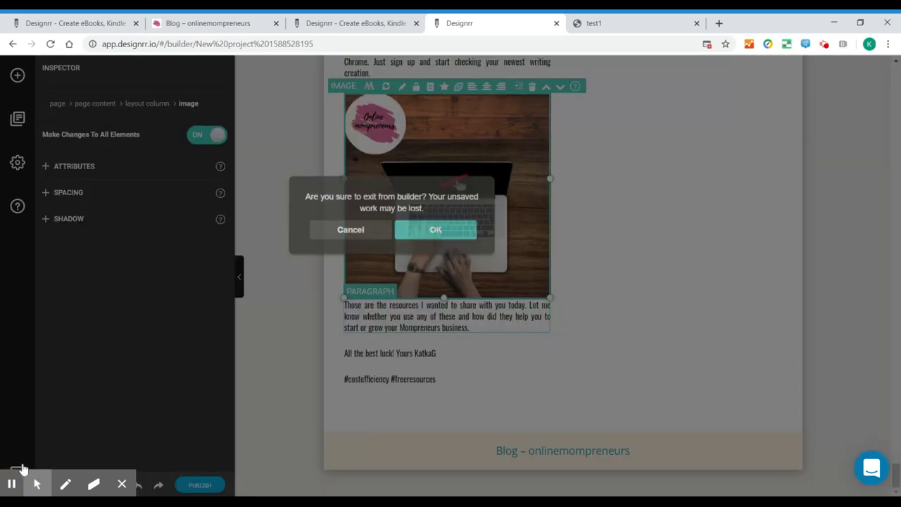
click(436, 252)
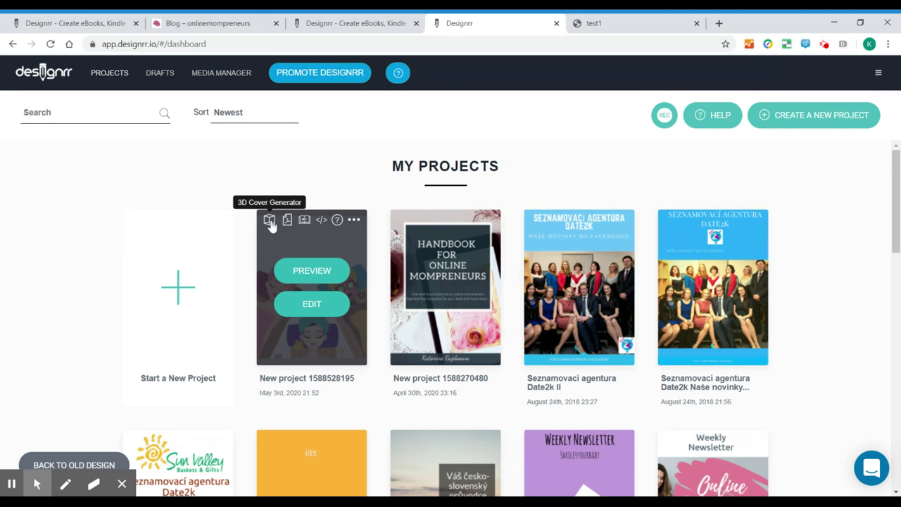
Generate a tablet-and-book 3D mockup of the Handbook for Online Mompreneurs cover
click(270, 221)
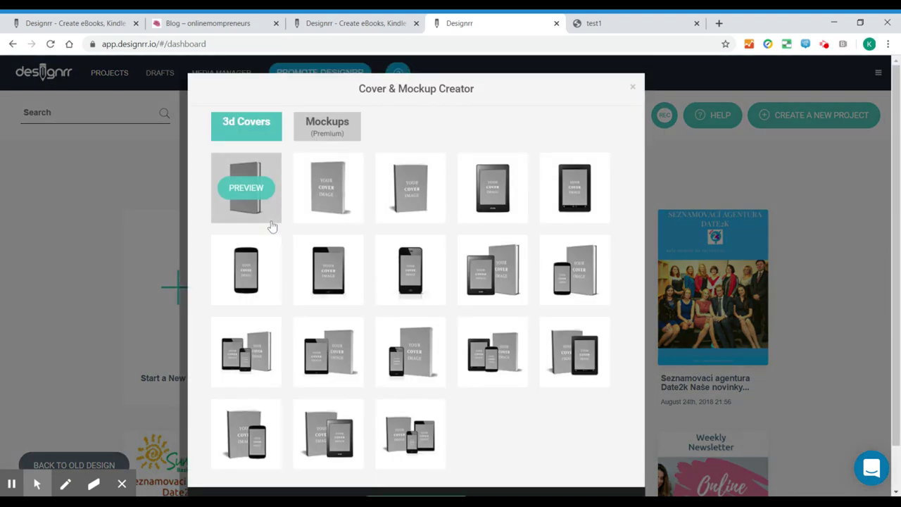
click(494, 280)
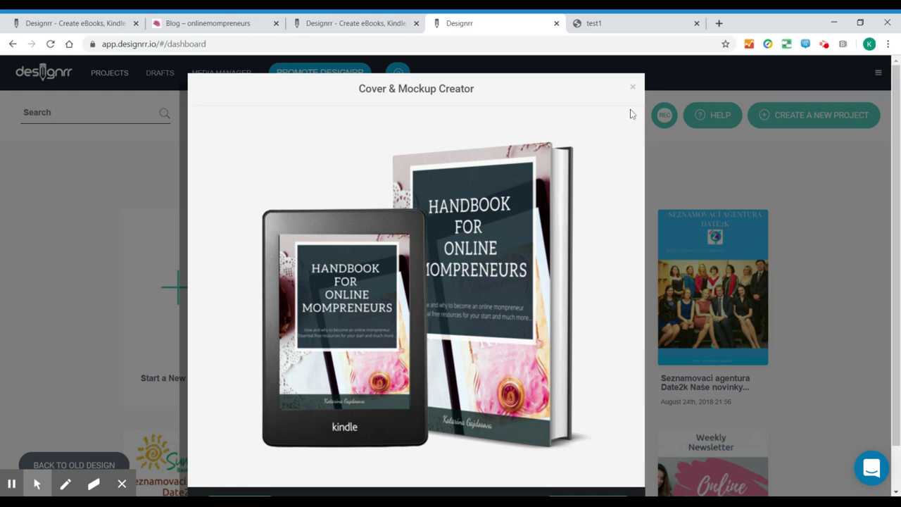
click(632, 87)
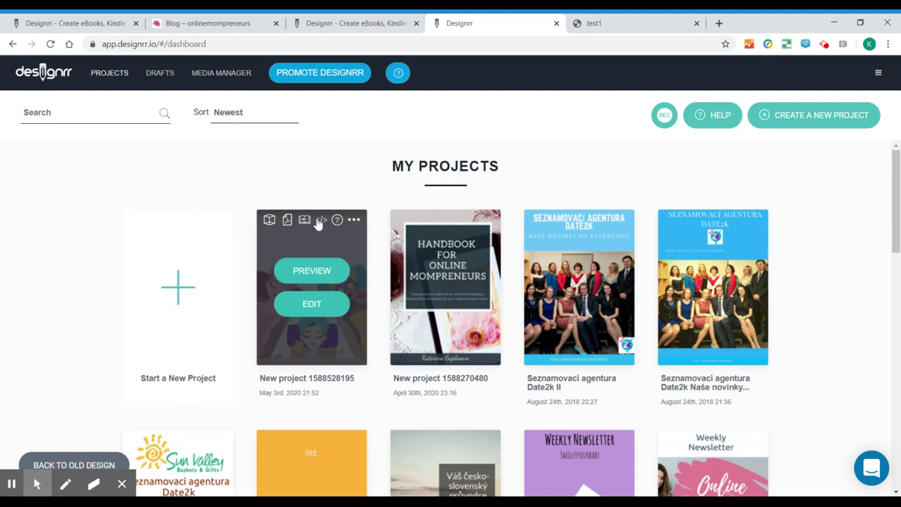
click(306, 224)
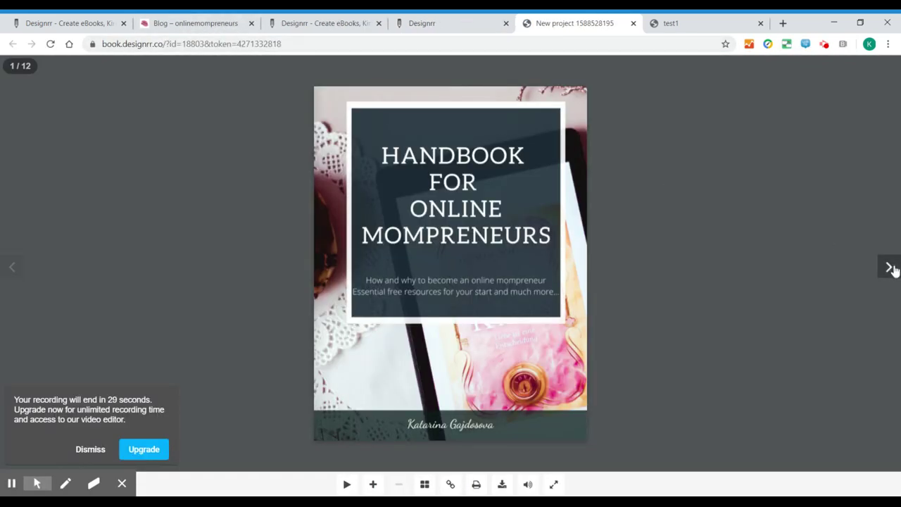
click(890, 268)
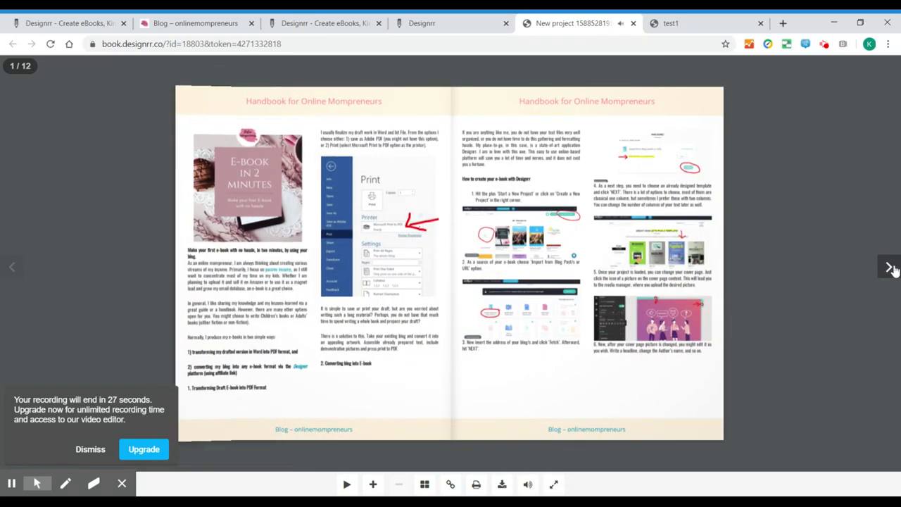
click(889, 268)
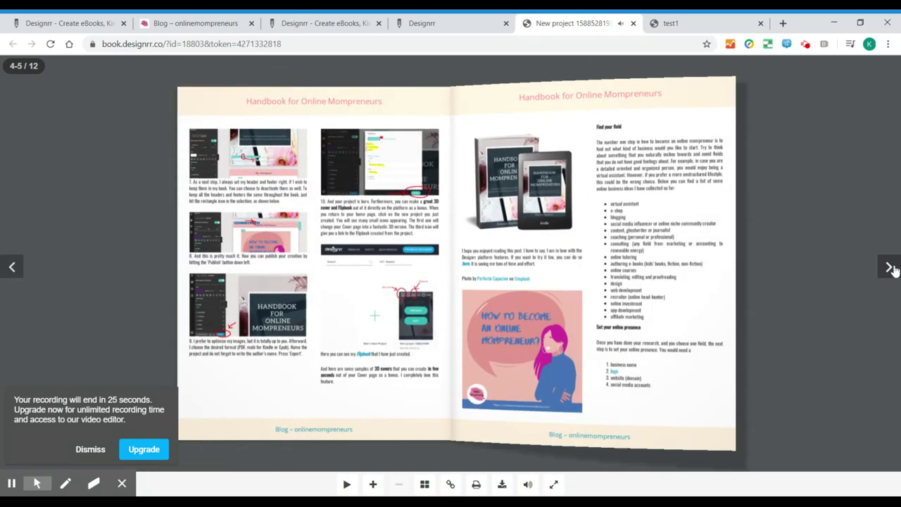